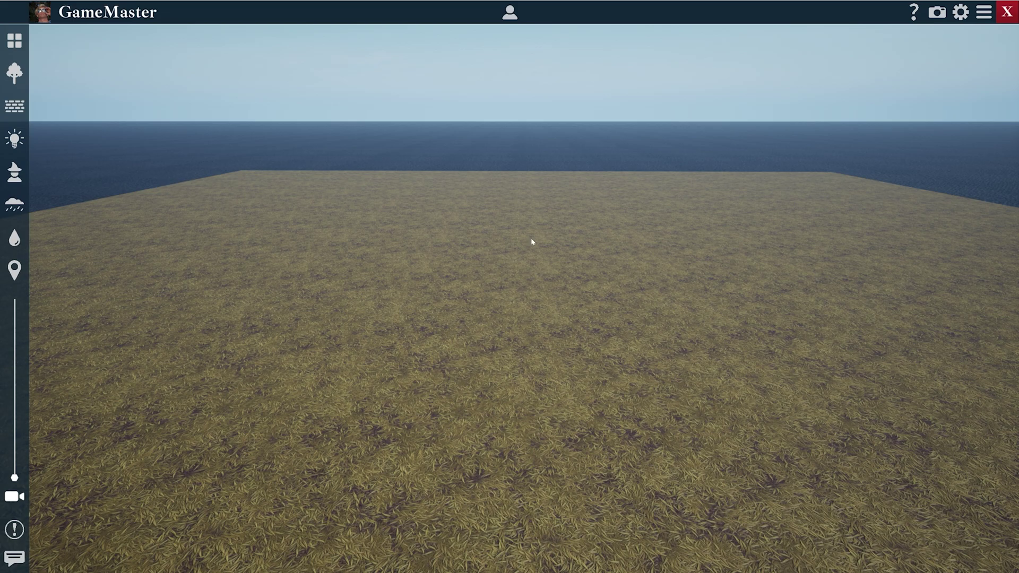
- Open the props library and browse the Fantasy set's Nature, Interior, CastleSet and Misc categories, returning to Nature
left_click(14, 72)
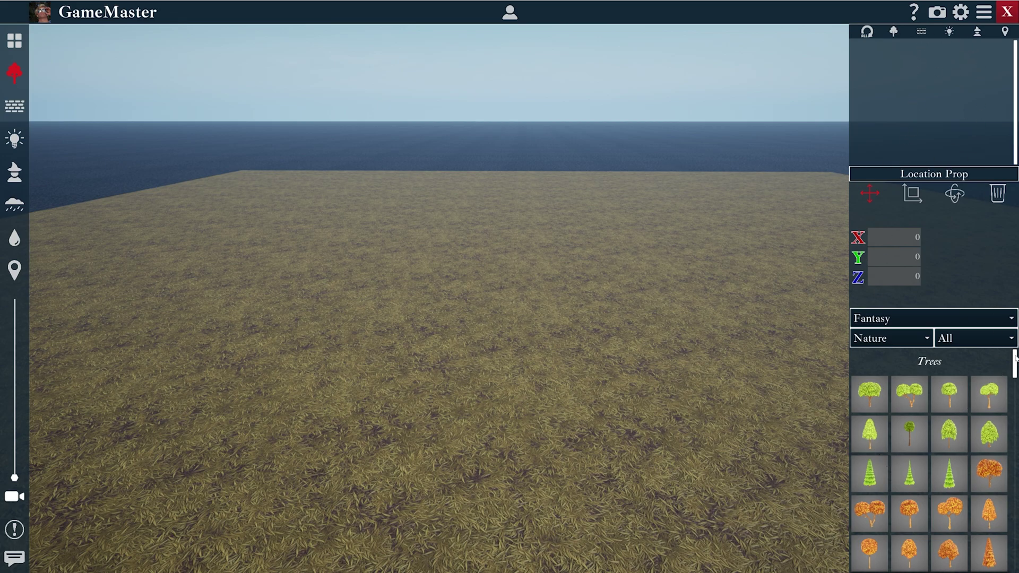
left_click_drag(1015, 361, 1015, 550)
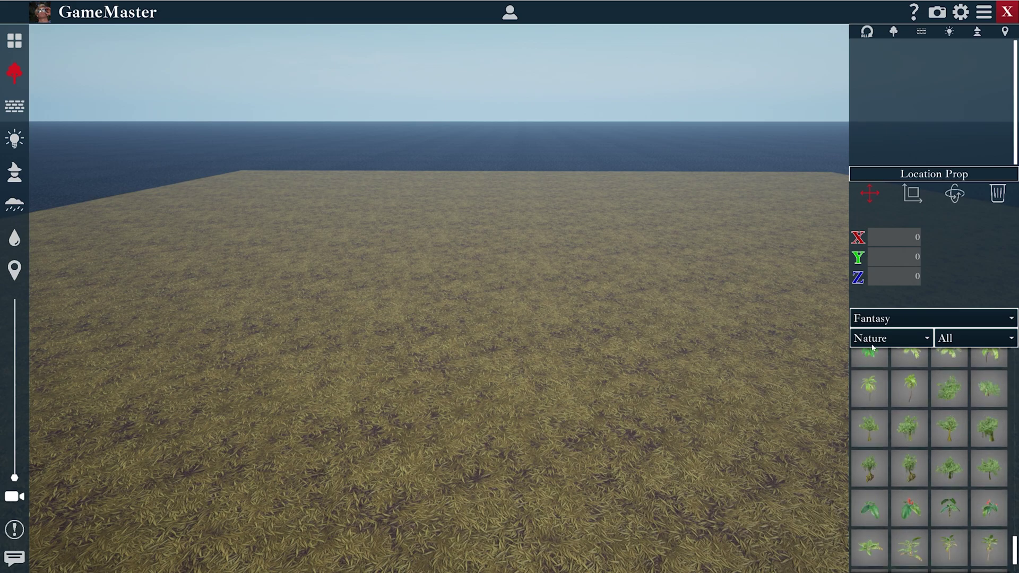
left_click(871, 343)
left_click(869, 369)
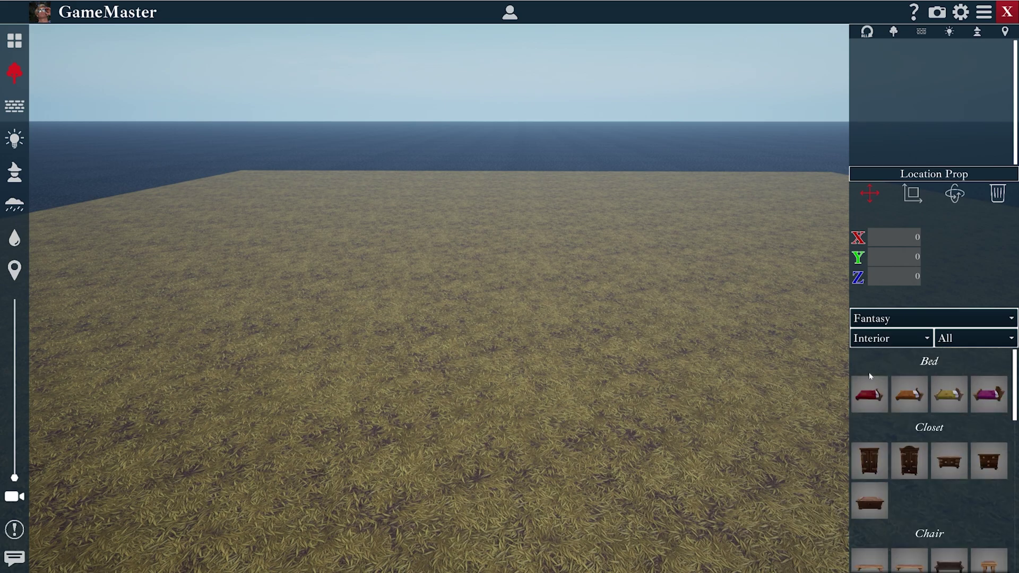
left_click(888, 345)
left_click(889, 434)
left_click(885, 344)
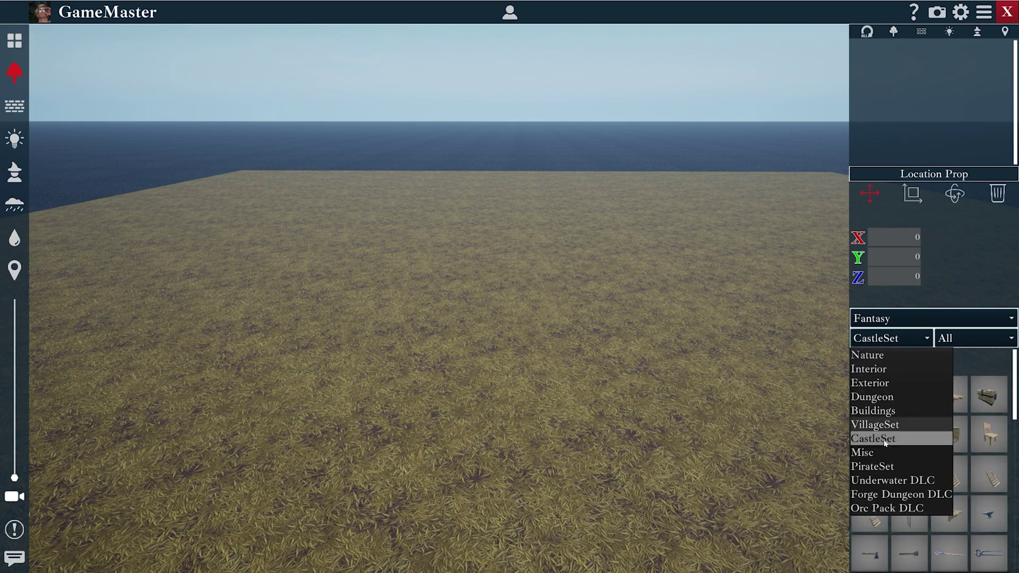
left_click(884, 454)
left_click(883, 341)
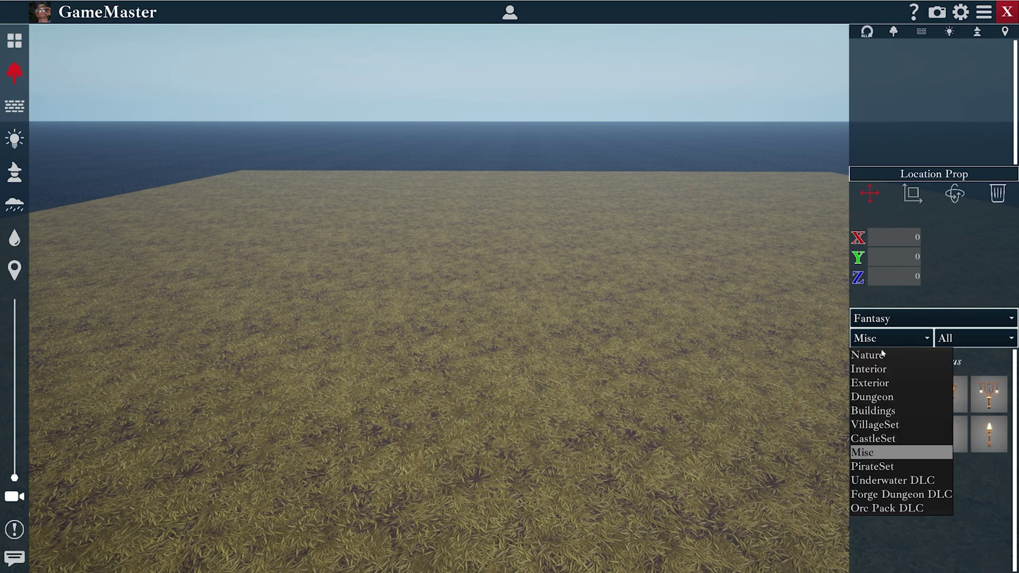
left_click(882, 354)
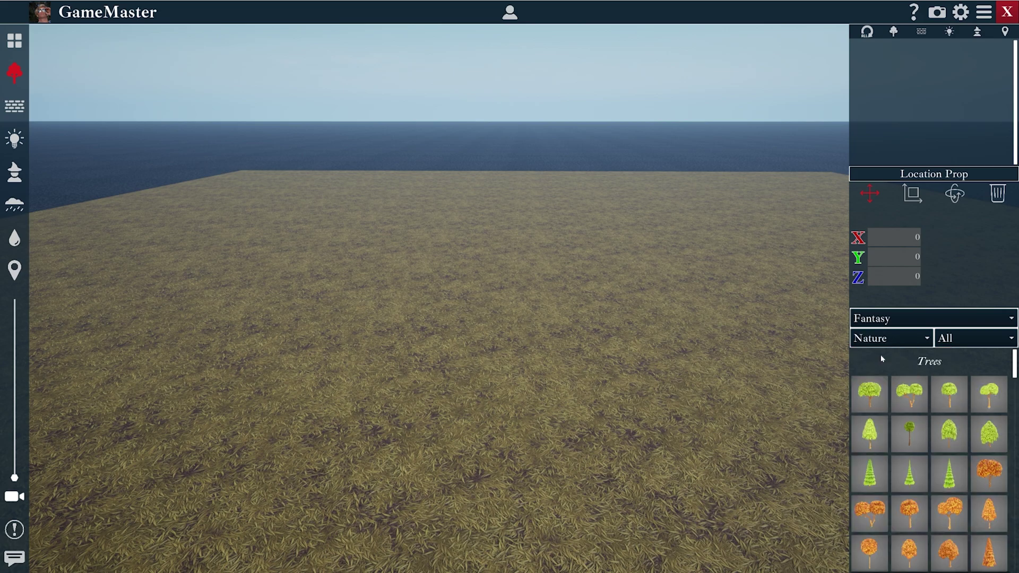
- Place three copies of the first round green tree from the Trees set apart from each other on the grass
left_click(873, 401)
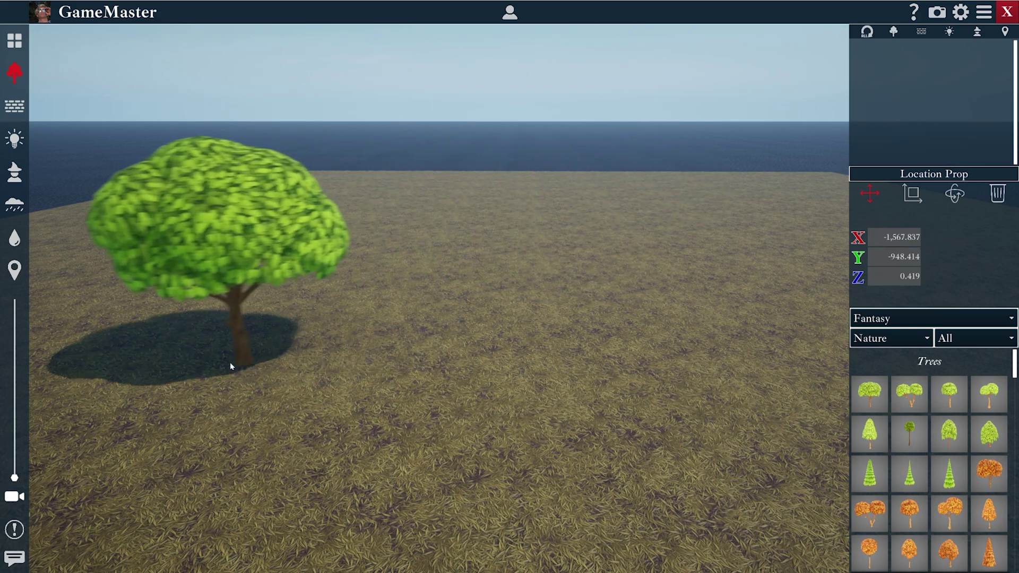
left_click(209, 365)
left_click(460, 268)
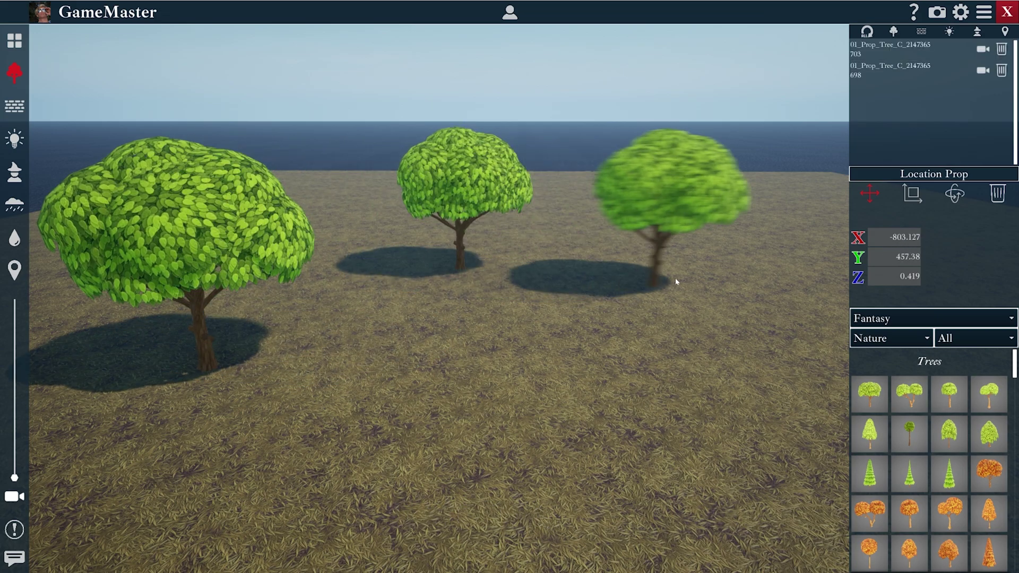
left_click(678, 270)
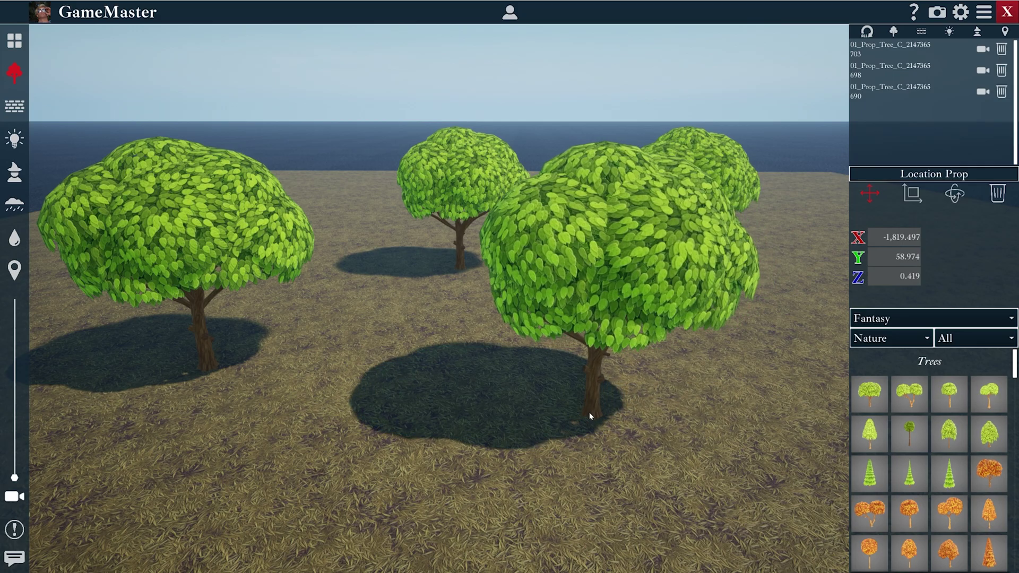
- Bring the unplaced fourth tree into closer view and rotate it about its vertical axis
middle_click_drag(523, 435, 499, 407)
scroll(498, 407, "down", 2)
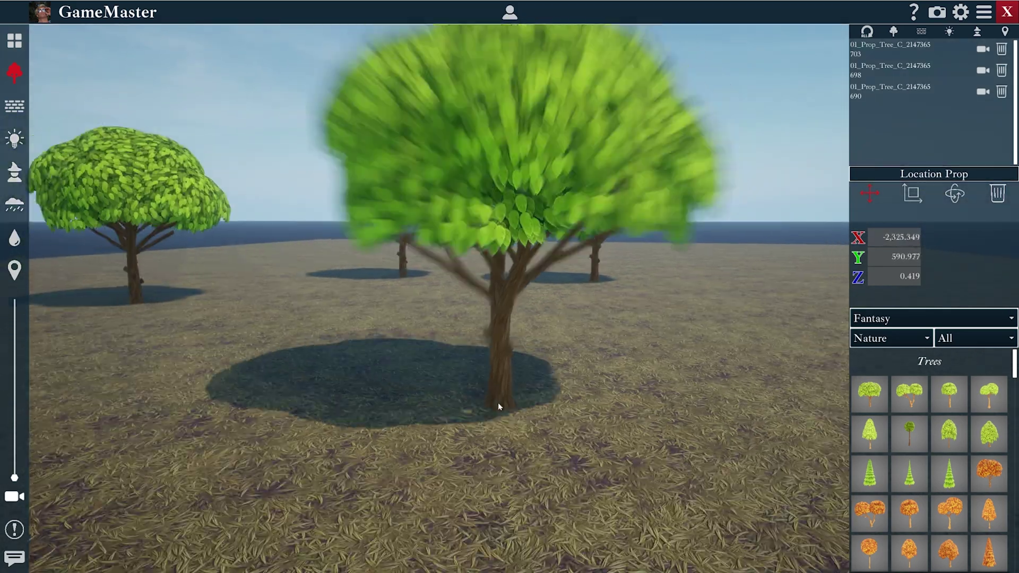
scroll(498, 406, "down", 1)
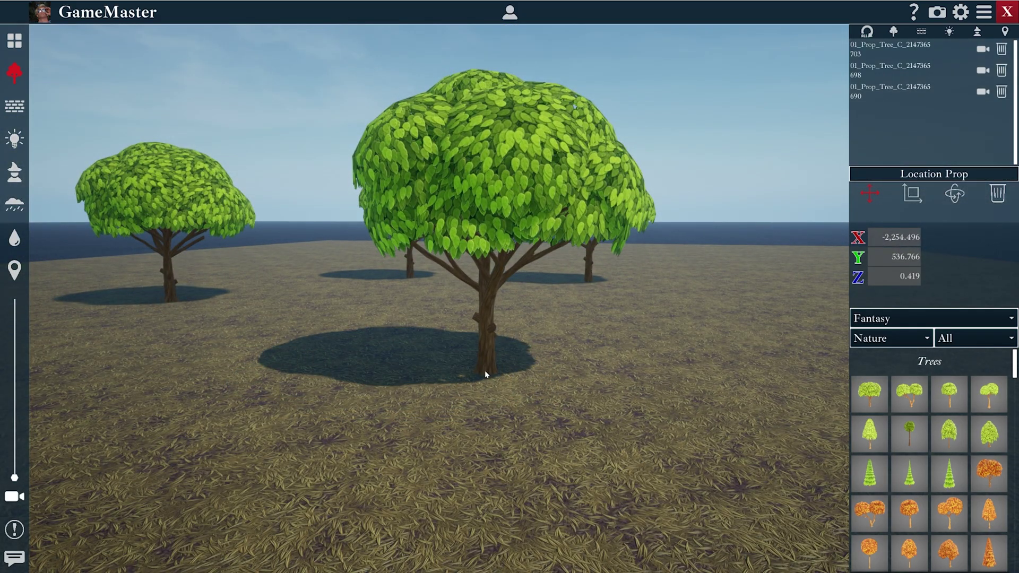
key("e")
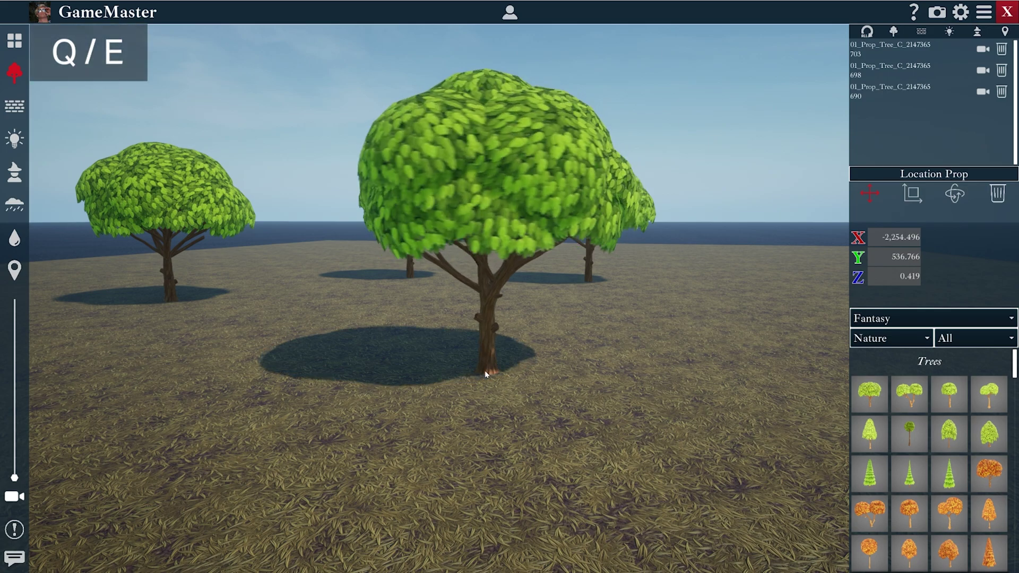
key("e")
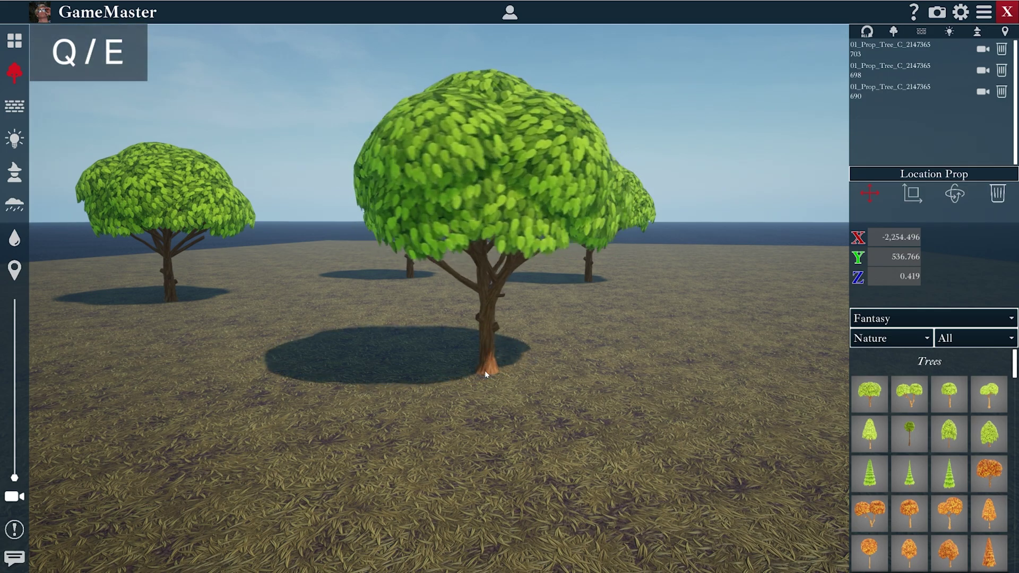
key("e")
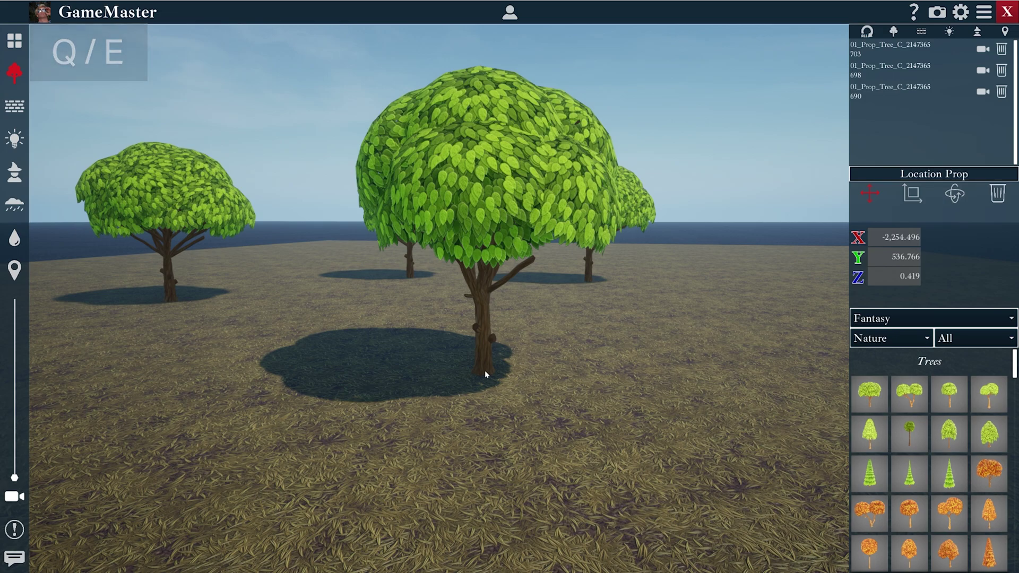
- Scale the unplaced tree up, down to a smaller size, and back up to a larger one
scroll(485, 370, "up", 4, "ctrl")
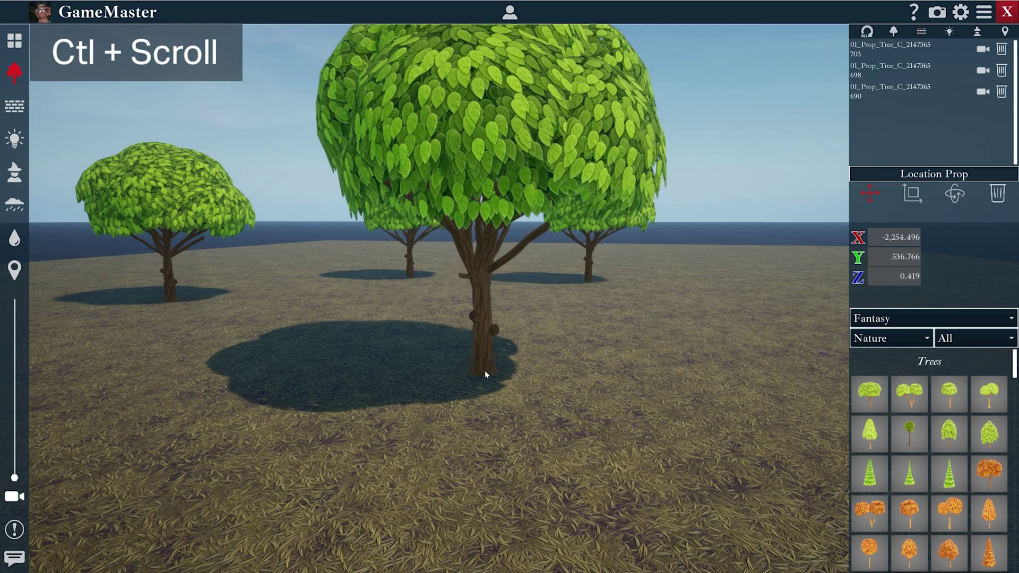
scroll(485, 370, "down", 6, "ctrl")
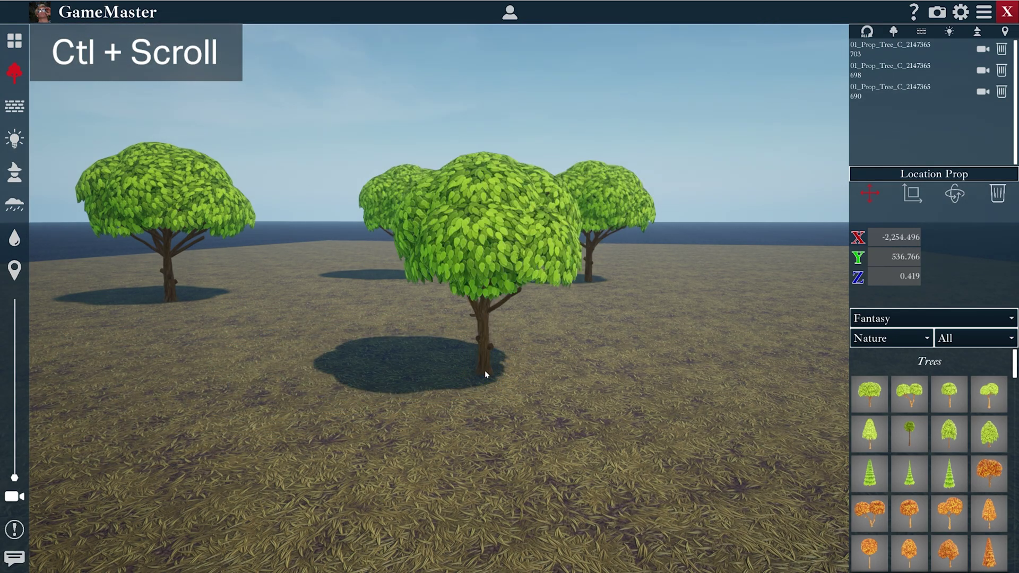
scroll(486, 372, "up", 6, "ctrl")
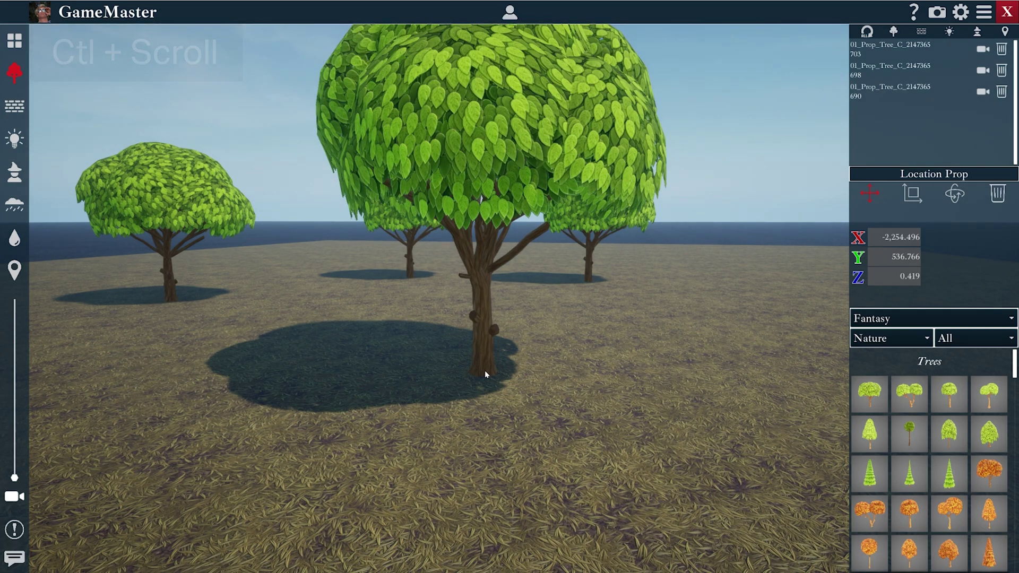
- Raise the unplaced tree above the ground, lower it below the surface, raise it back near ground level and discard it
scroll(485, 373, "up", 8, "alt")
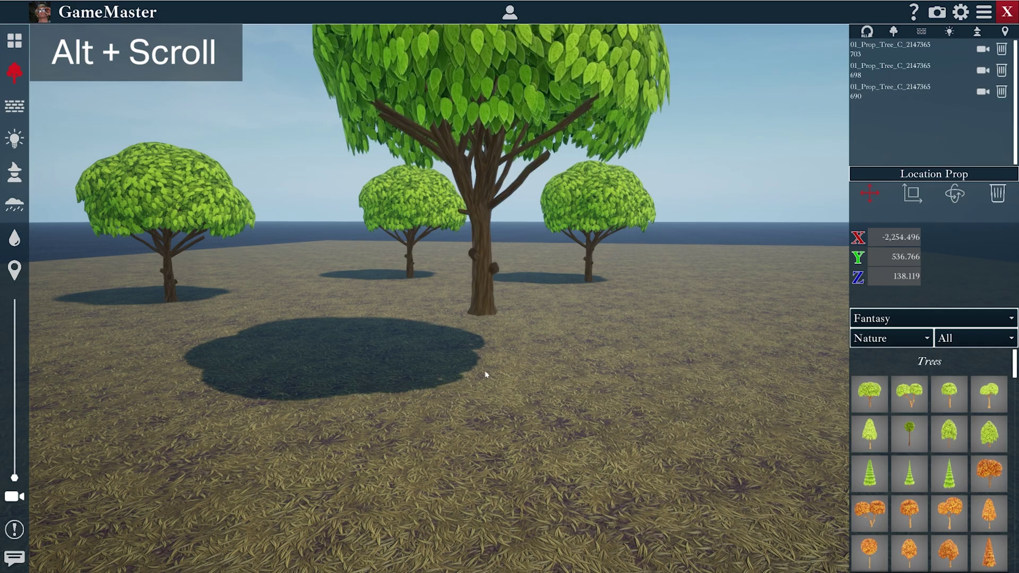
scroll(485, 374, "down", 15, "alt")
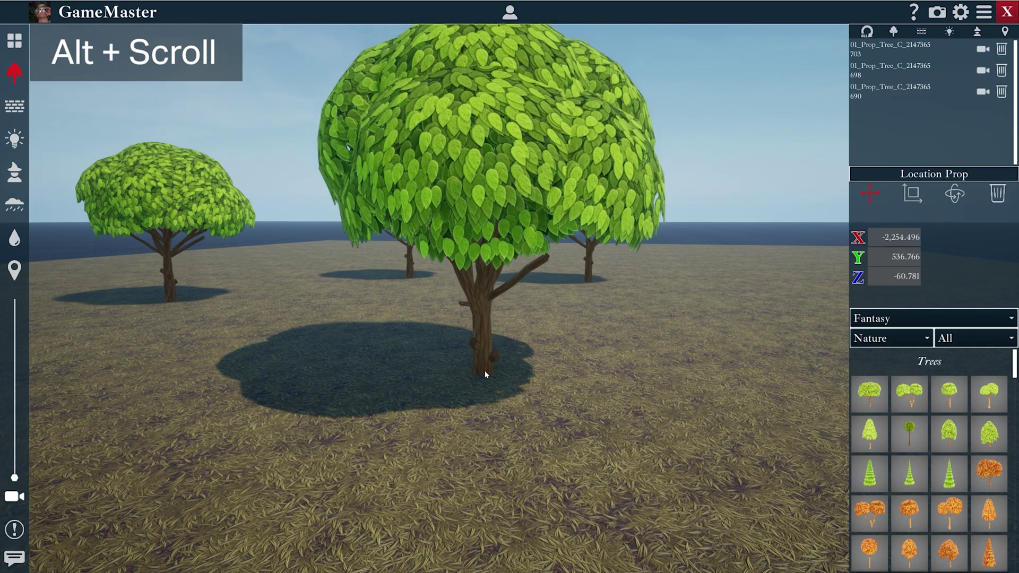
scroll(485, 374, "down", 3, "alt")
scroll(485, 375, "up", 11, "alt")
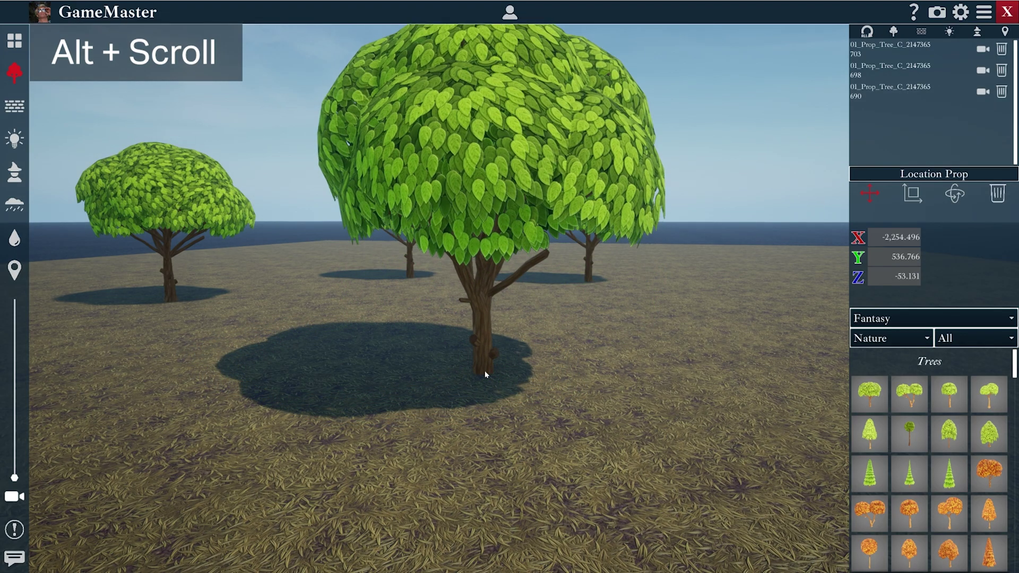
scroll(485, 374, "up", 2, "alt")
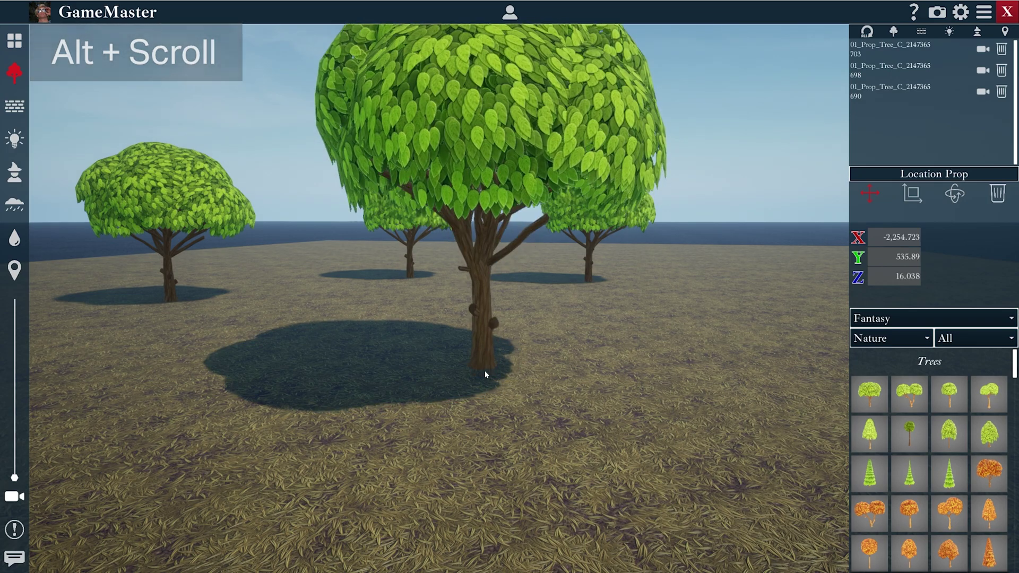
right_click(485, 375)
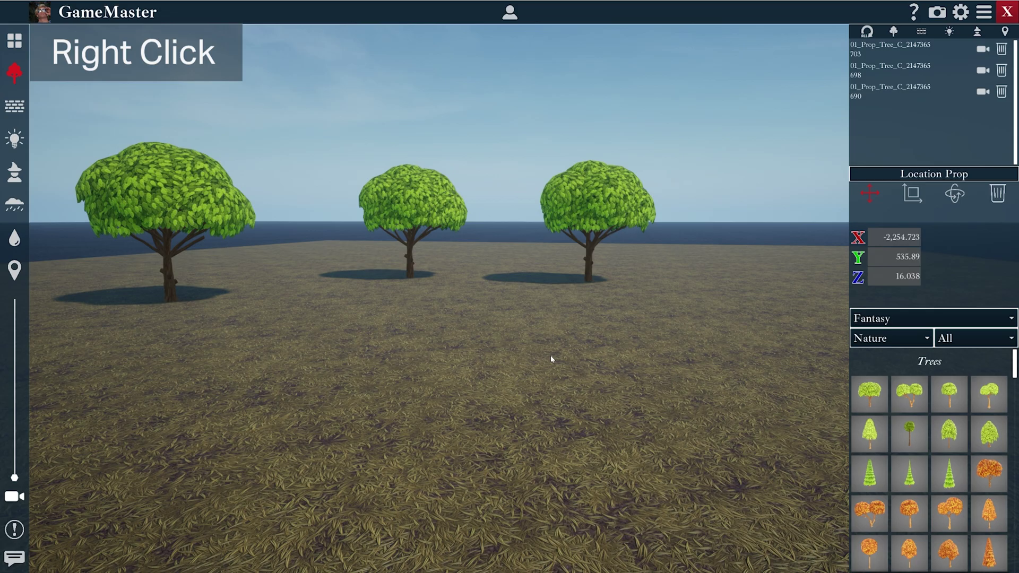
- Copy one of the placed trees, try the duplicate beside the original and discard it without placing it
mouse_move(477, 365)
middle_mouse_down()
mouse_move(463, 377)
mouse_move(485, 376)
middle_mouse_up()
key("w")
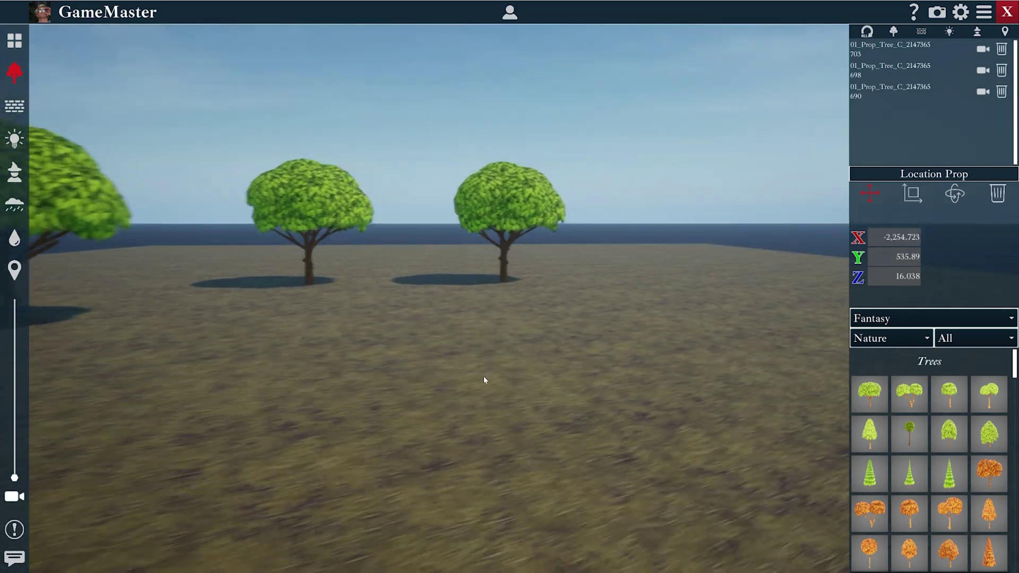
key("w")
middle_click_drag(535, 457, 541, 450)
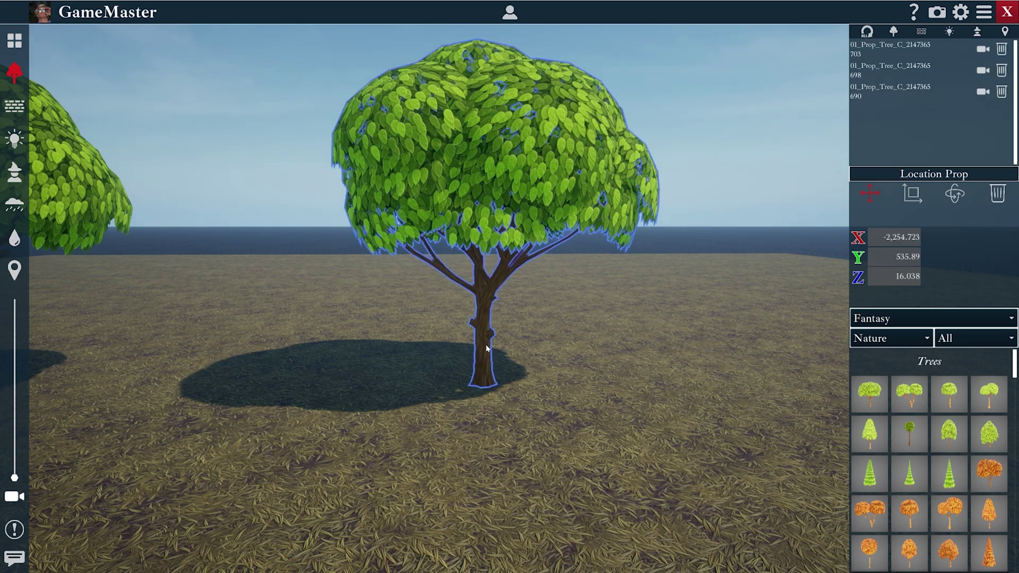
key("ctrl+c")
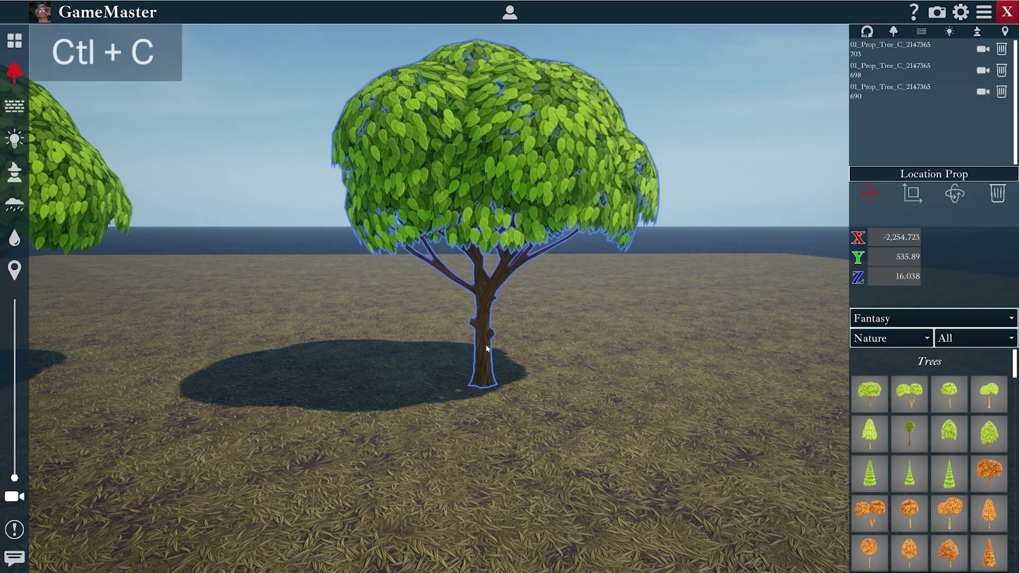
key("d")
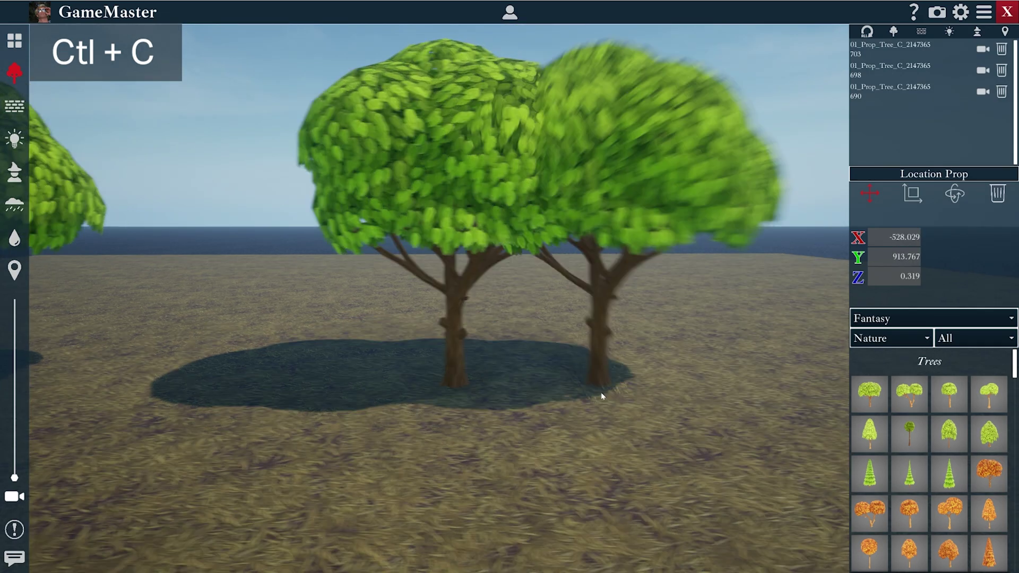
key("d")
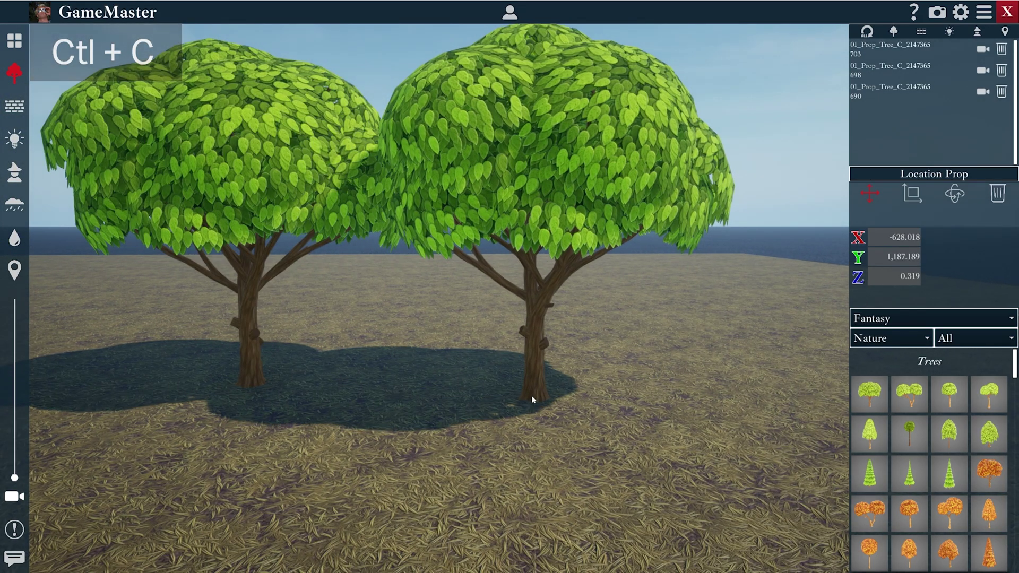
right_click(532, 400)
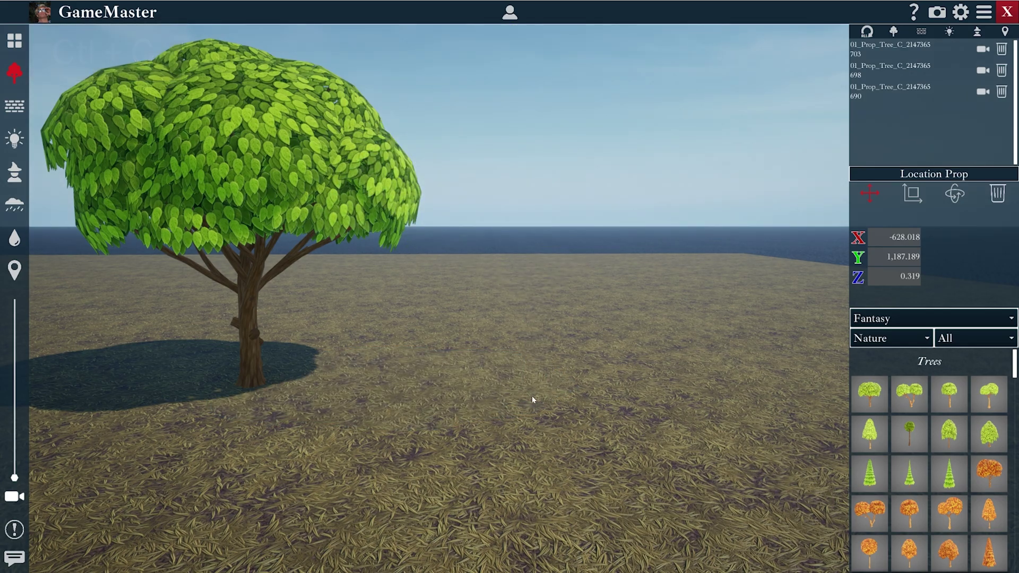
- Select the original placed tree and clear the selection again
key("a")
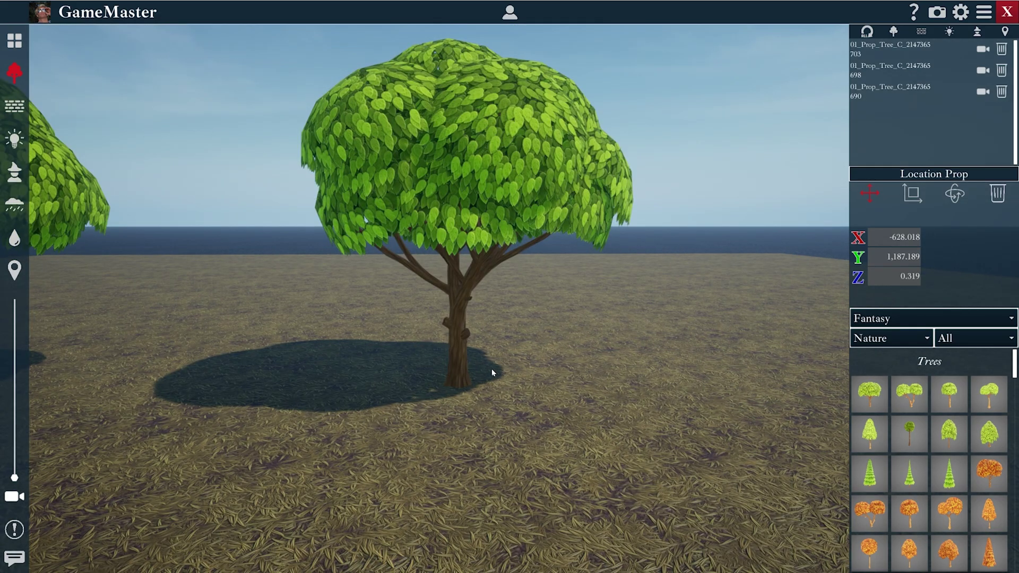
left_click(457, 379)
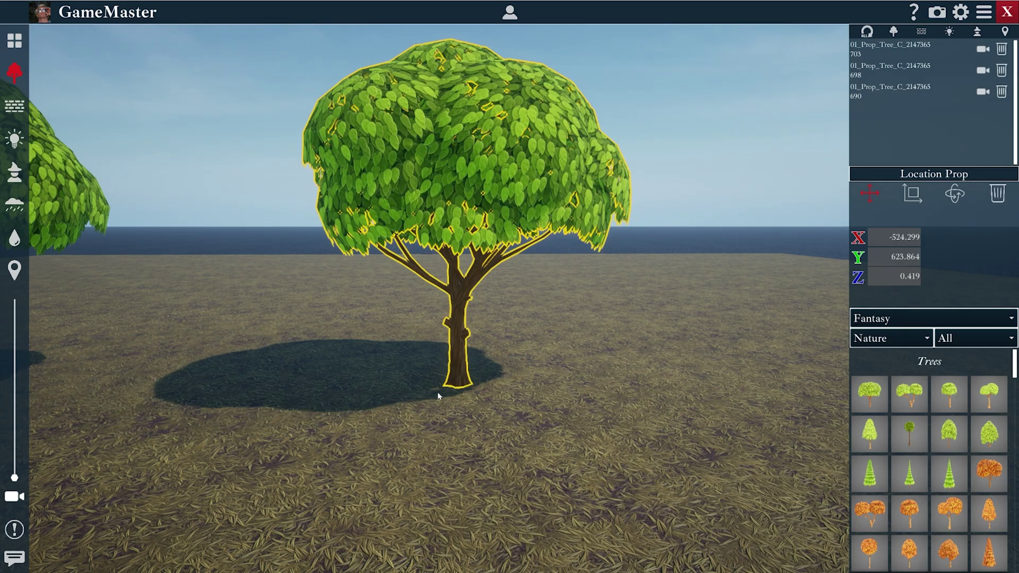
left_click(651, 417)
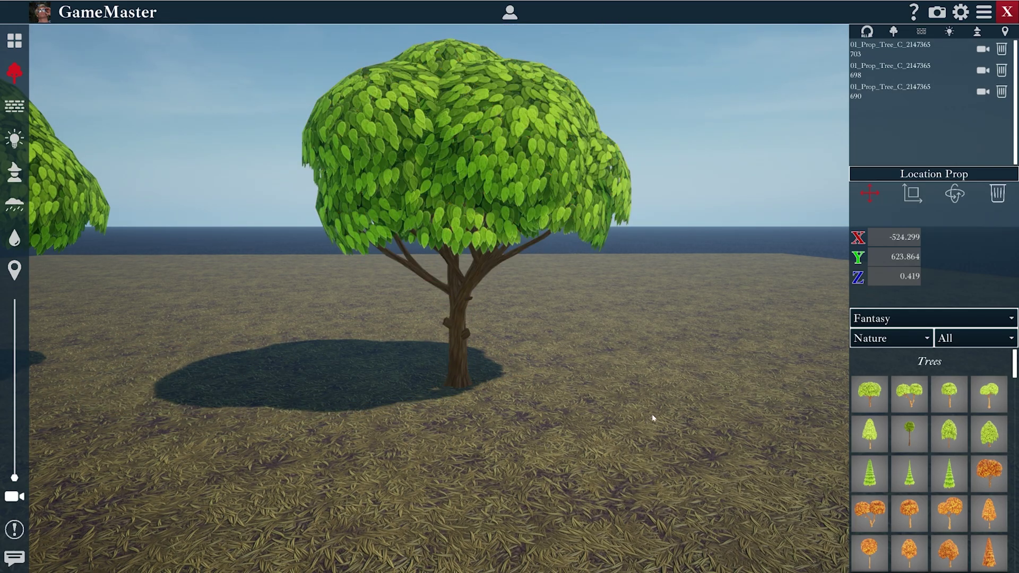
- Pick the first round green tree again, turn on grid snapping and place a straight row of eight on open grass
right_click_drag(652, 418, 641, 418)
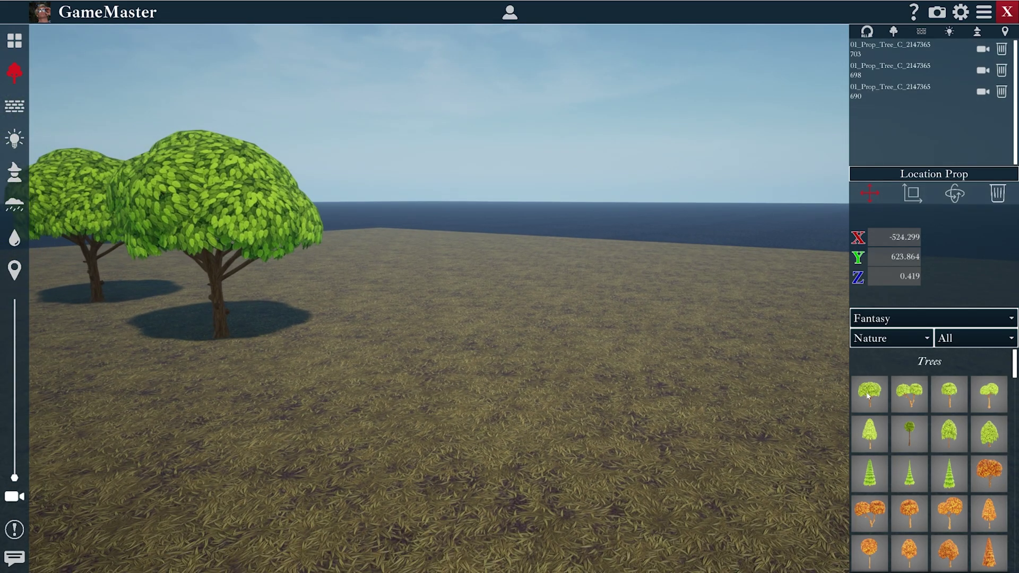
left_click(617, 399)
left_click_drag(617, 399, 522, 316)
key("g")
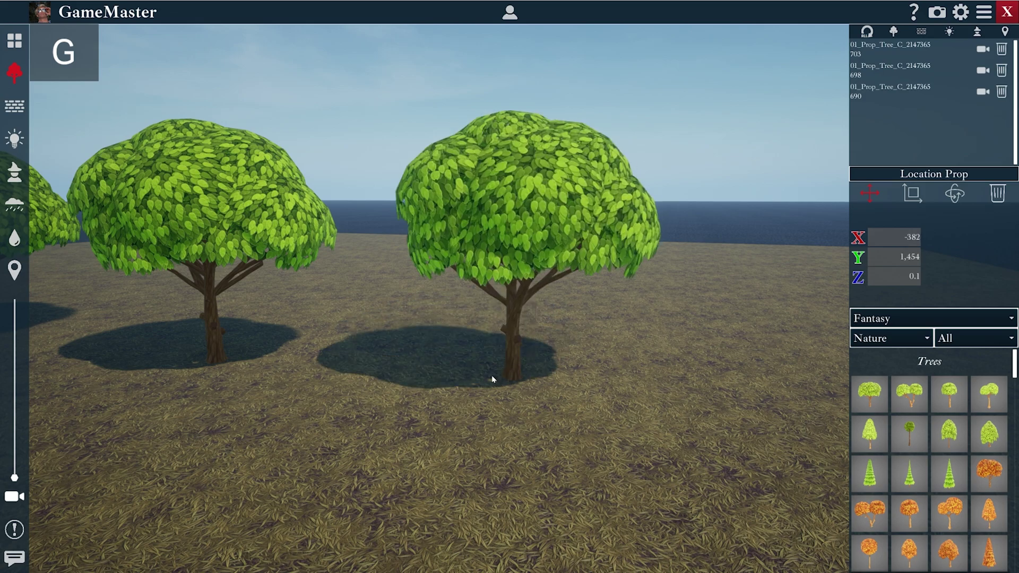
left_click_drag(518, 369, 596, 324)
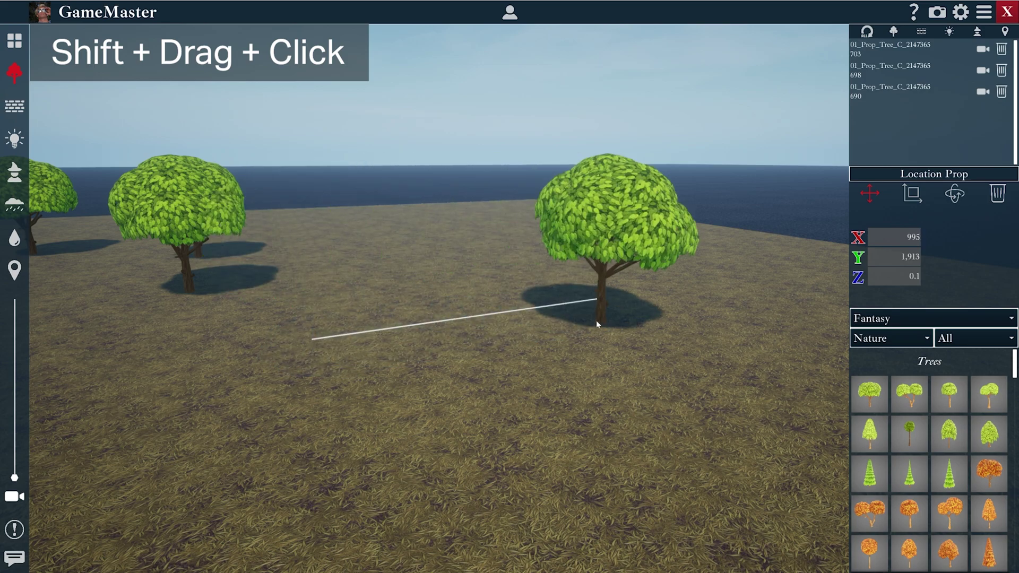
left_click(597, 321, "shift")
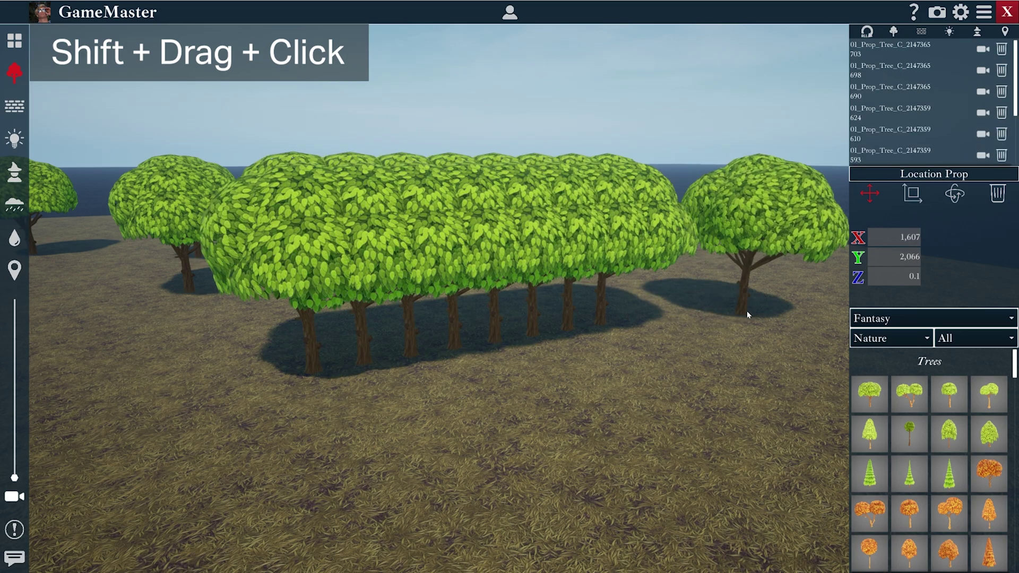
- Discard the unplaced tree beside the row and undo the placement of the straight row of eight
left_click_drag(563, 353, 714, 330)
right_click(721, 326)
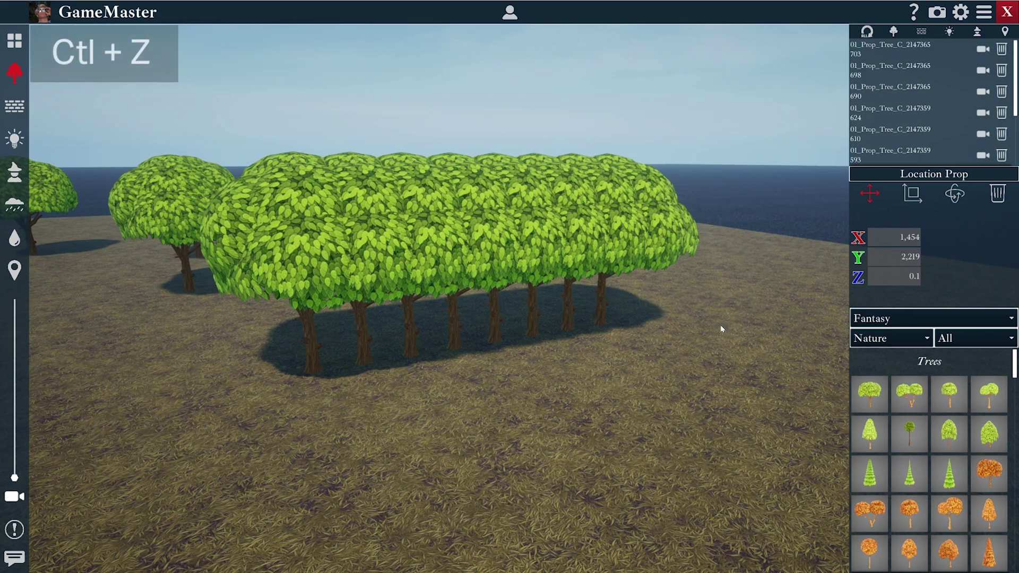
key("ctrl+z")
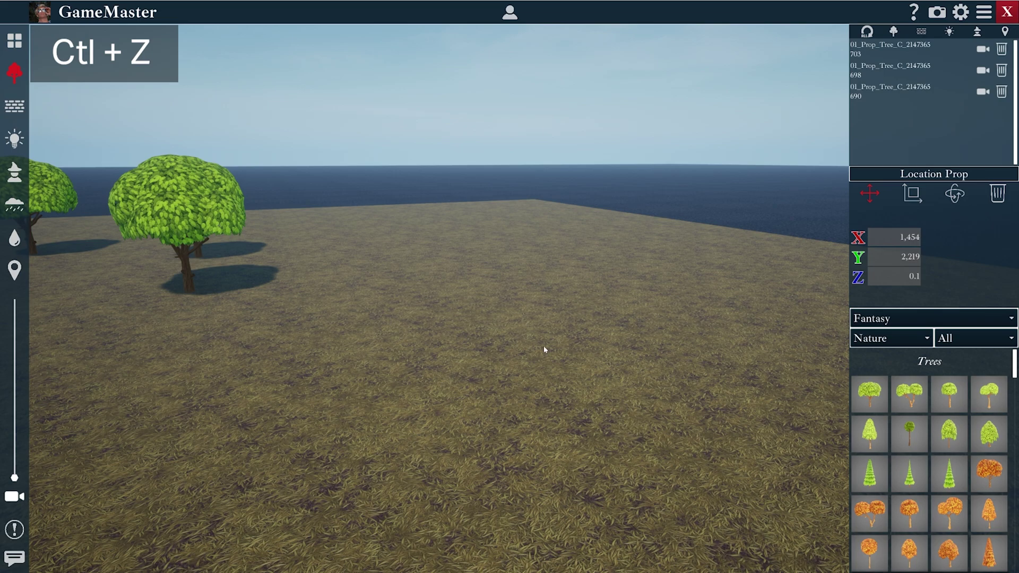
- Select the nearest placed tree, shift it slightly to X -488.295, Y 668.474, and try raising it before returning its height to Z 0.419
key("a")
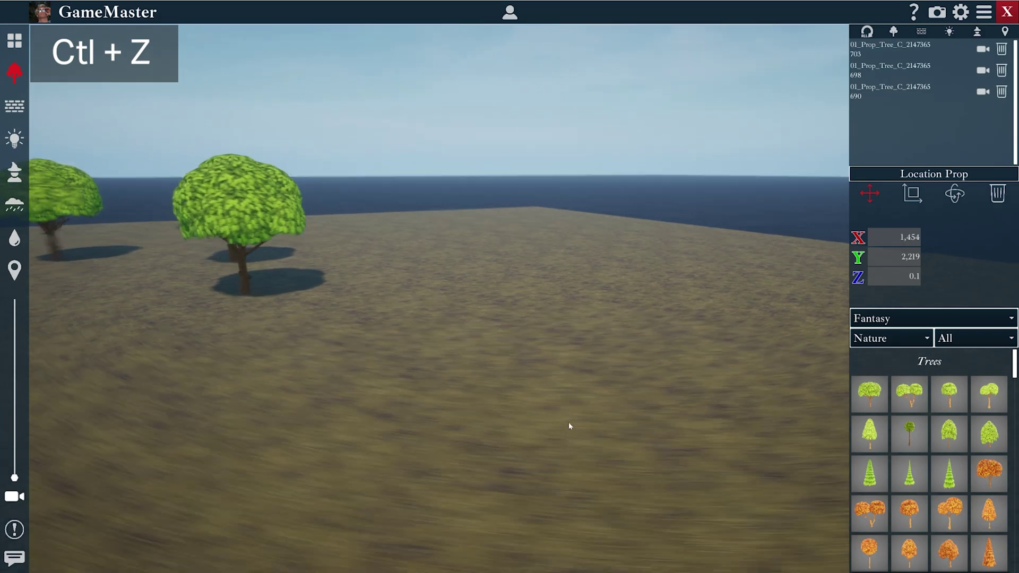
right_click_drag(569, 422, 441, 376)
key("w")
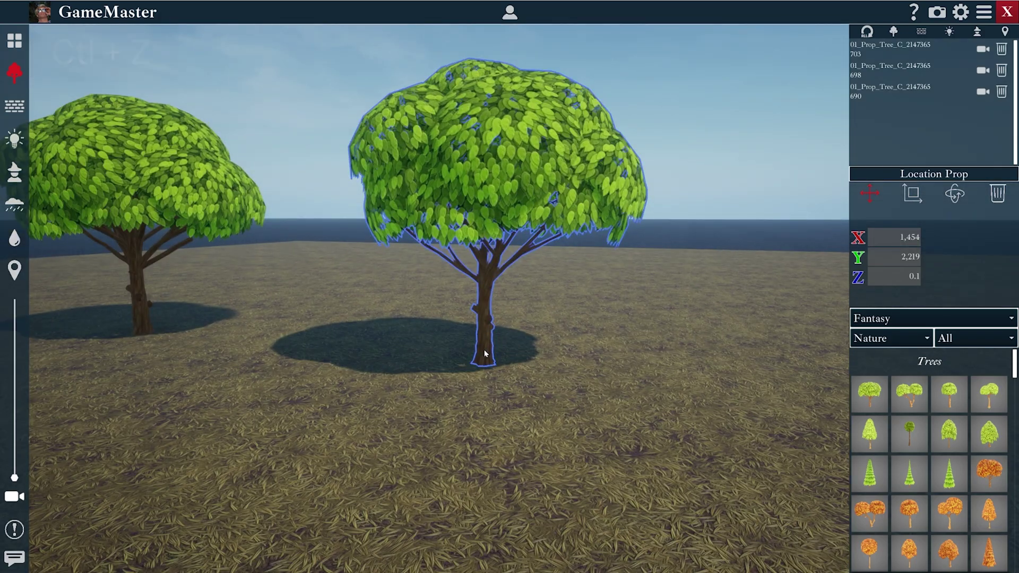
left_click(485, 353)
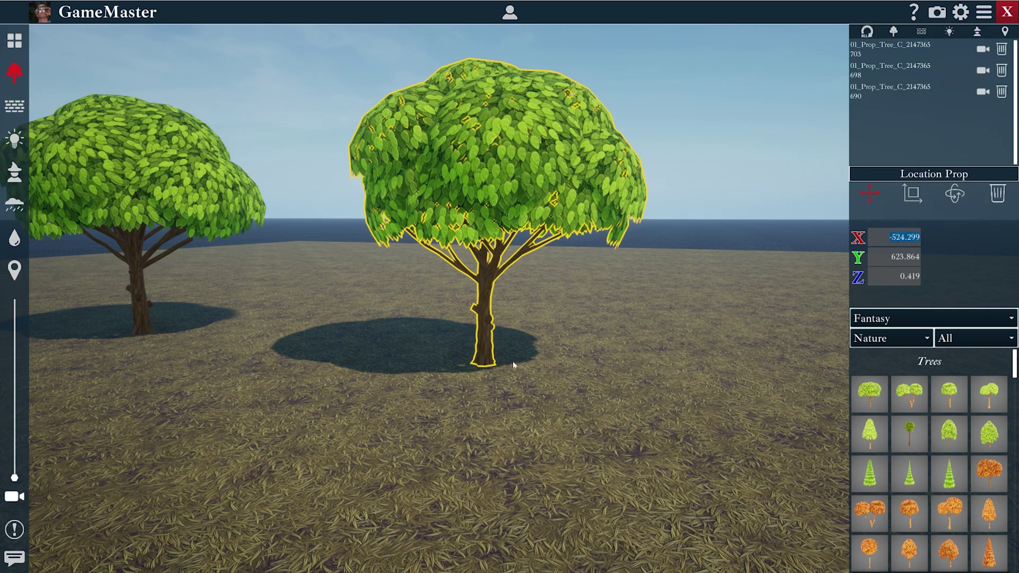
mouse_move(514, 365)
left_mouse_down()
mouse_move(483, 357)
mouse_move(559, 352)
mouse_move(535, 377)
mouse_move(504, 370)
mouse_move(521, 354)
mouse_move(449, 385)
mouse_move(521, 397)
mouse_move(435, 378)
mouse_move(530, 417)
mouse_move(487, 369)
mouse_move(490, 356)
mouse_move(526, 371)
left_mouse_up()
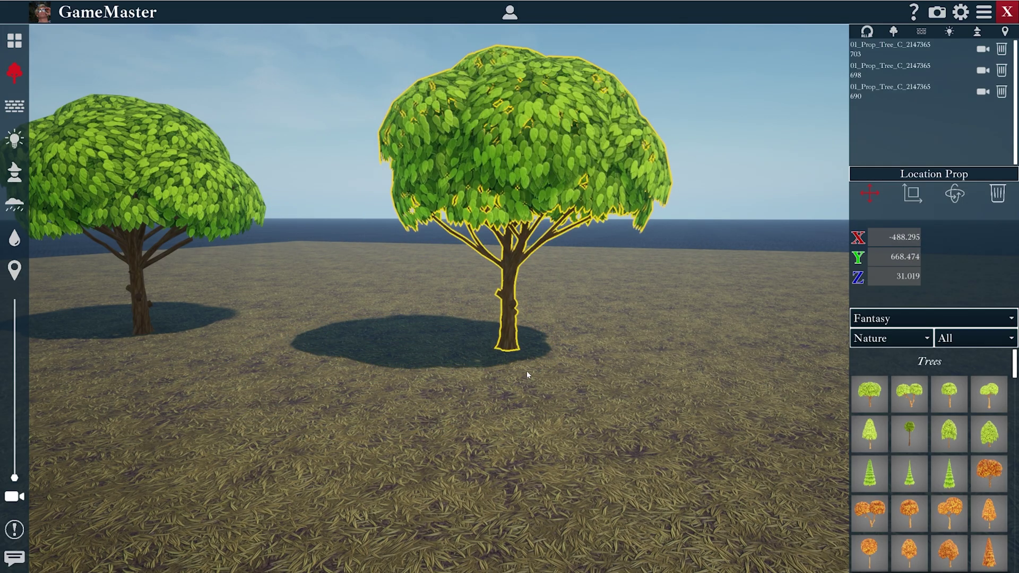
scroll(527, 374, "down", 3)
scroll(527, 375, "up", 2)
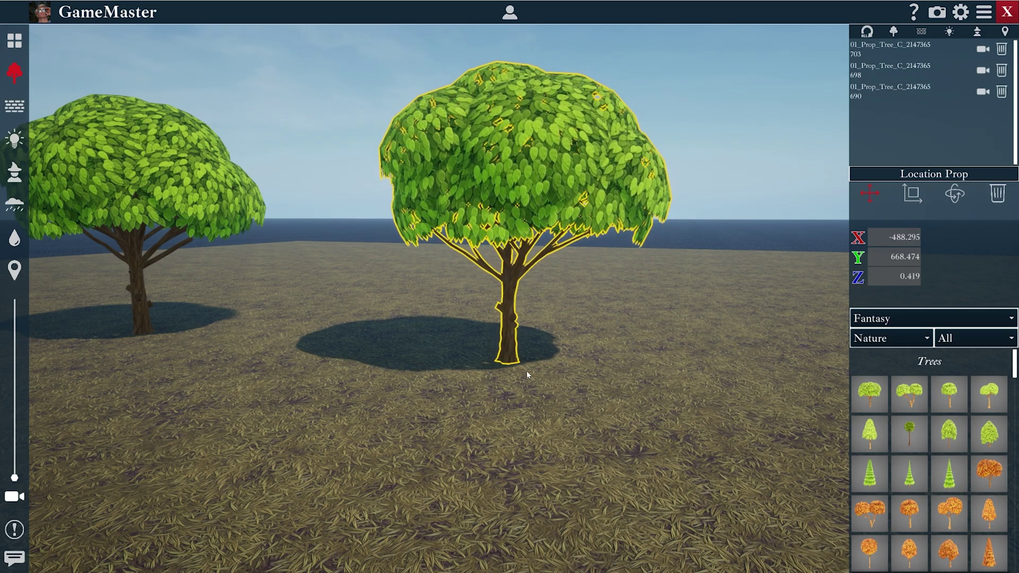
left_click(526, 371)
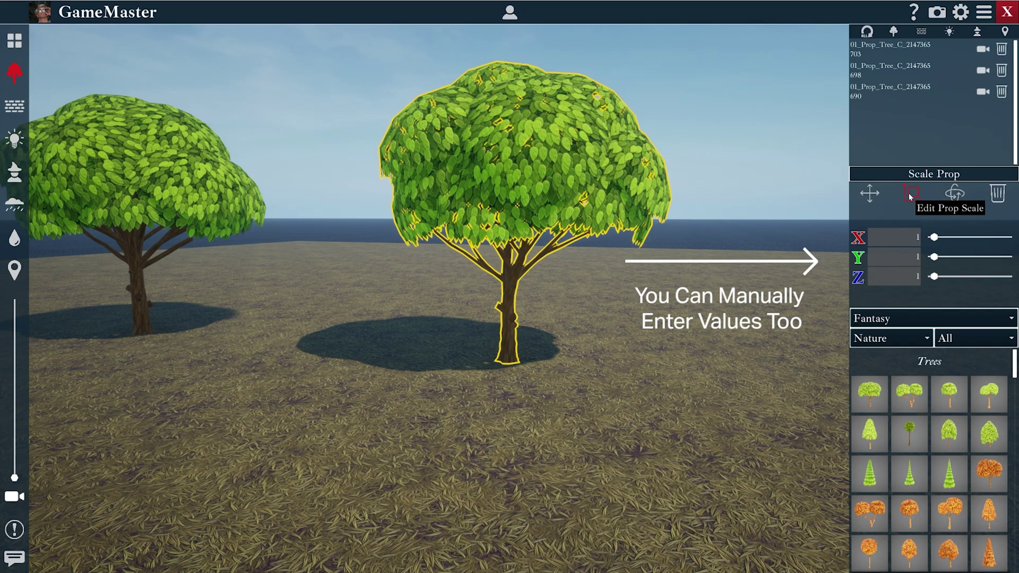
- Scale the selected tree to X 2.703, Y 2.197 and Z 1.231
key("w")
key("a")
key("d")
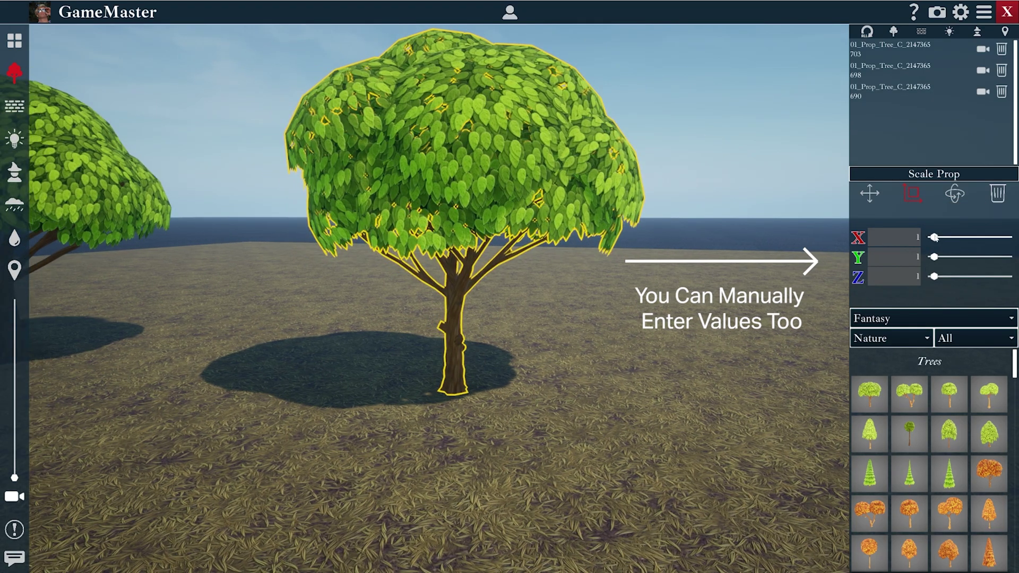
mouse_move(934, 237)
left_mouse_down()
mouse_move(973, 238)
mouse_move(944, 237)
mouse_move(965, 258)
mouse_move(940, 257)
mouse_move(937, 277)
mouse_move(956, 277)
mouse_move(934, 277)
mouse_move(957, 258)
mouse_move(944, 257)
mouse_move(948, 244)
left_mouse_up()
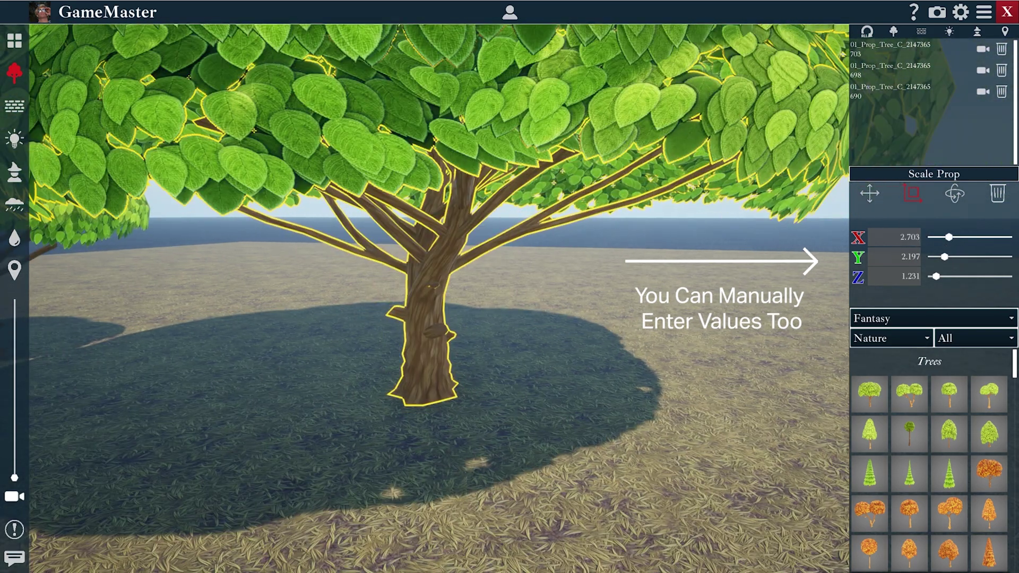
- Flatten the tree to an X scale of 0.25, reselect it, widen it to X 1.553 and clear the selection
right_click_drag(593, 425, 552, 348)
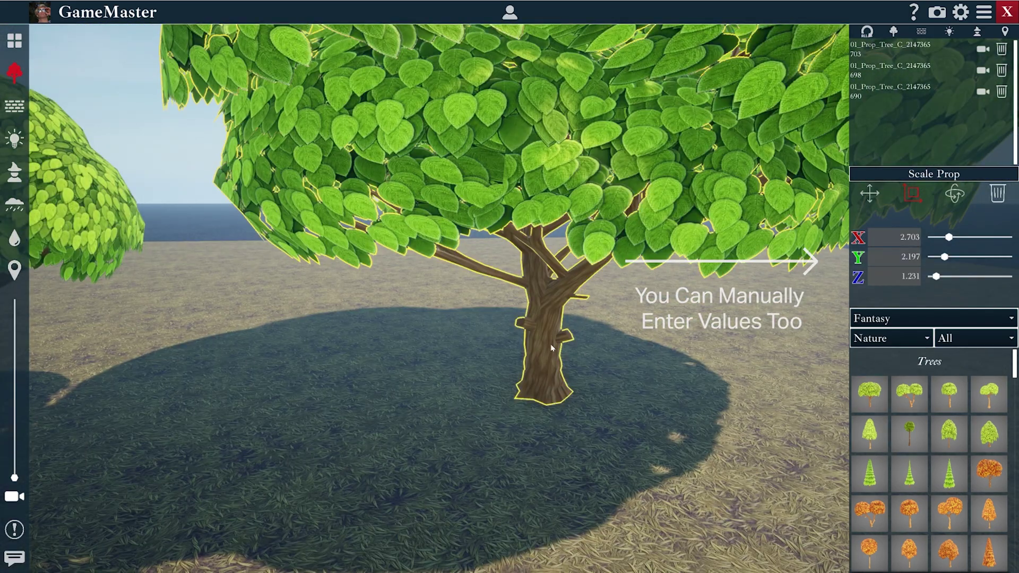
left_click_drag(939, 243, 919, 237)
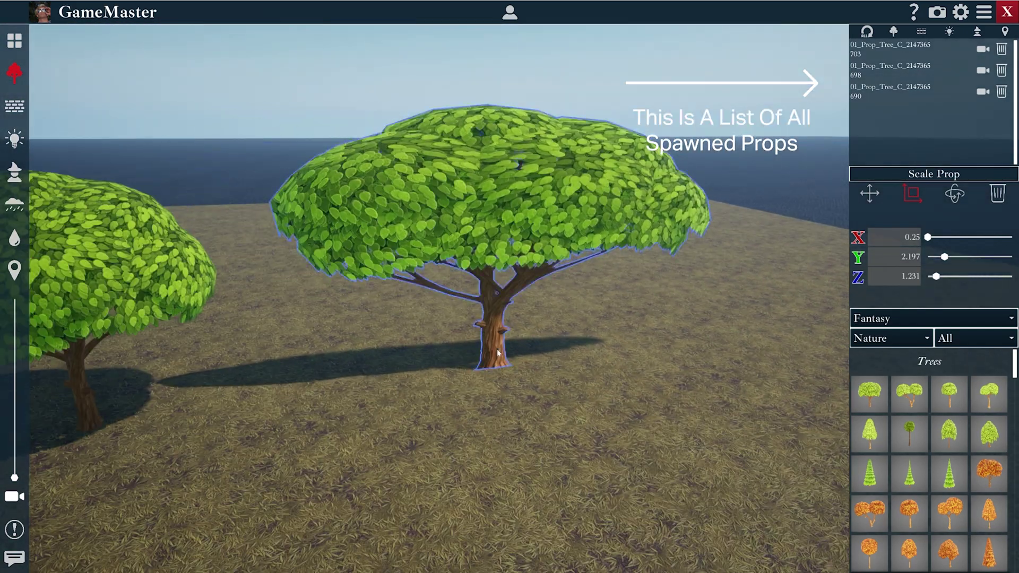
left_click(496, 357)
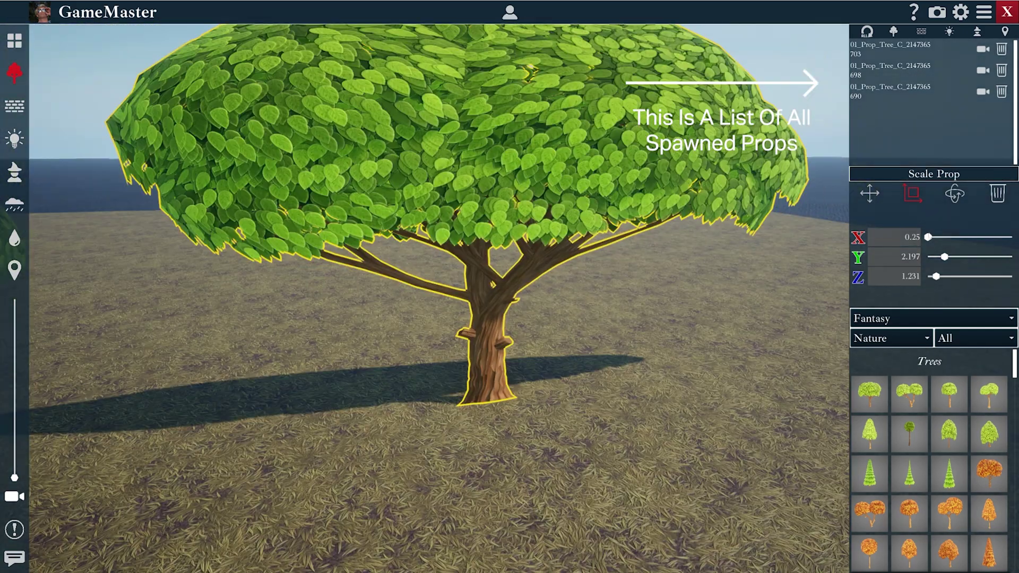
left_click_drag(927, 237, 939, 237)
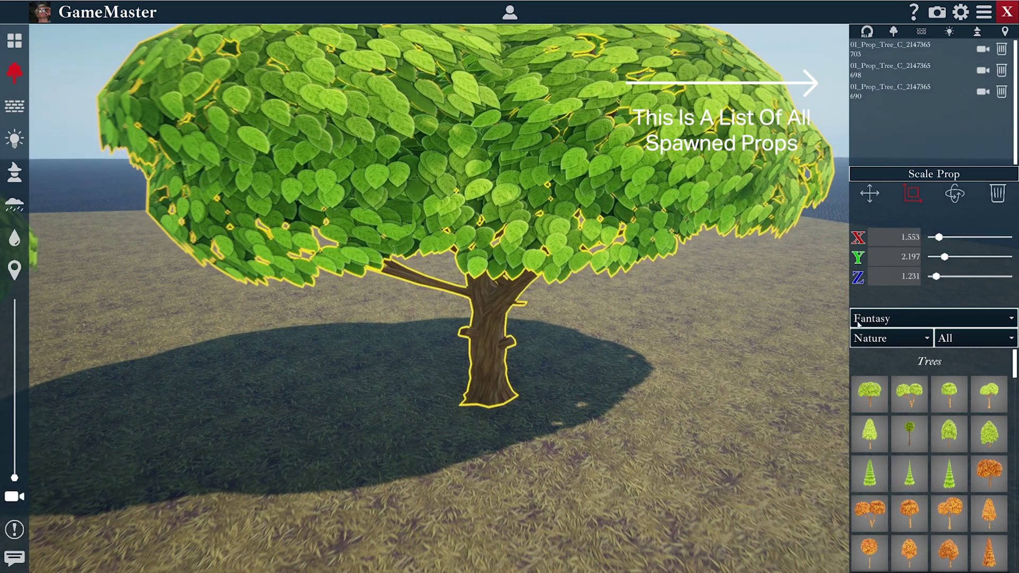
left_click(641, 436)
key("s")
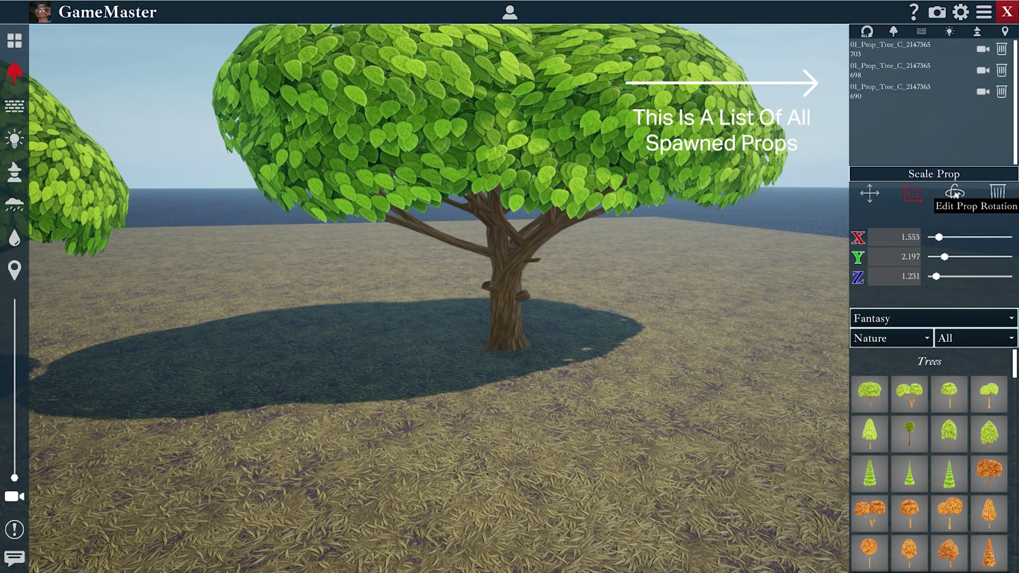
- Rotate the scaled tree to X 3.962, Y -46.363 and Z 22.641, and delete it from the map
left_click(954, 193)
left_click_drag(970, 236, 982, 276)
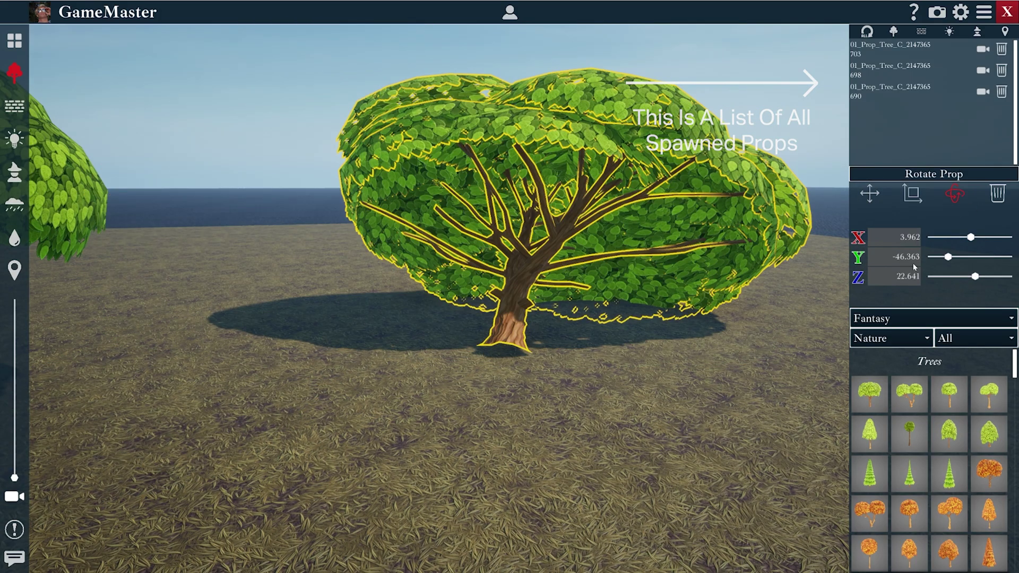
left_click(996, 196)
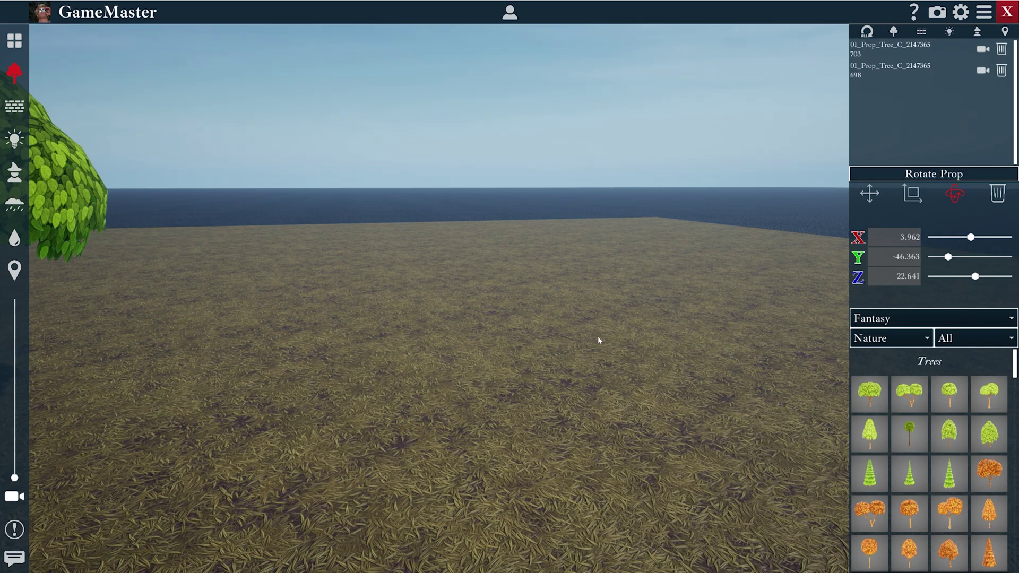
right_click_drag(598, 337, 434, 385)
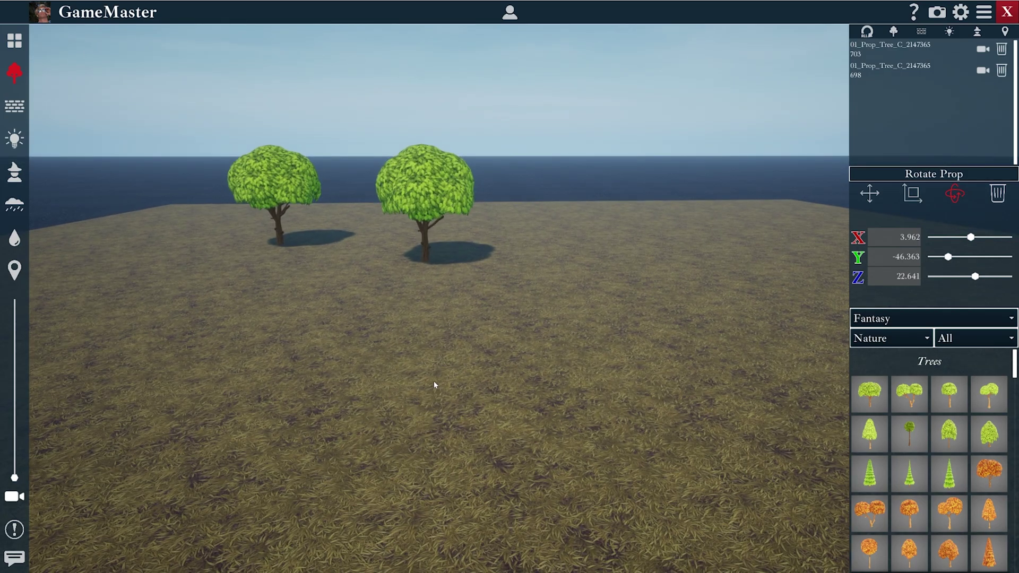